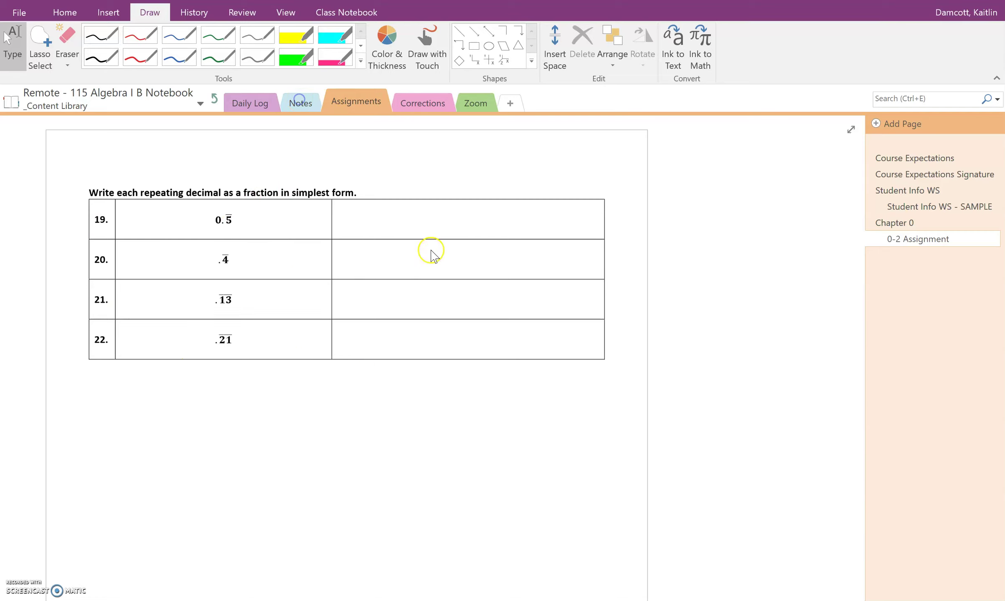
{"action": "scroll", "coordinate": [427, 358], "scroll_direction": "down", "scroll_amount": 10}
{"action": "scroll", "coordinate": [427, 358], "scroll_direction": "down", "scroll_amount": 5}
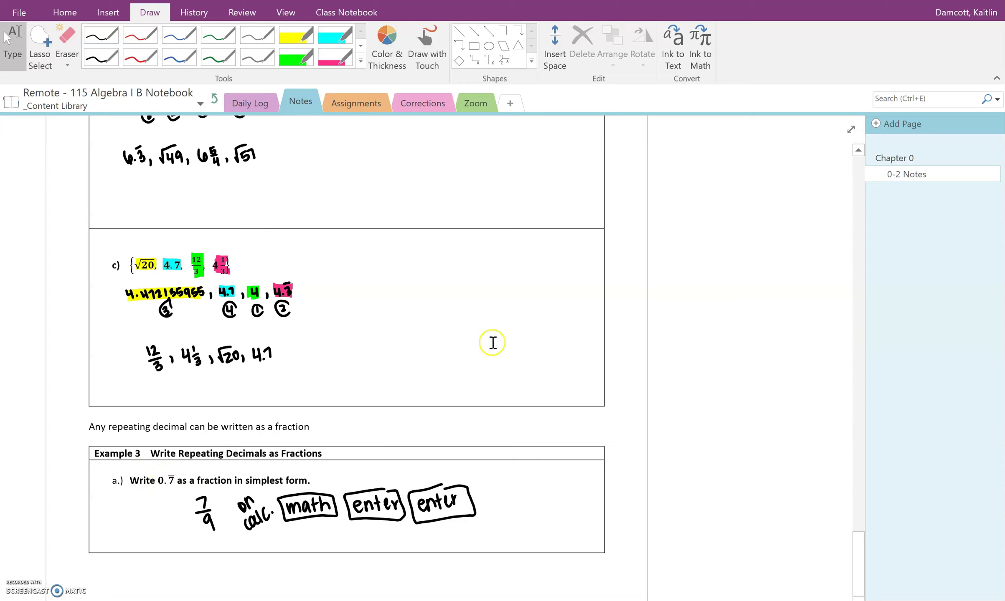
Bring up the 0-2 Assignment page showing the repeating-decimal table for problems 19–22
{"action": "left_click", "coordinate": [356, 102]}
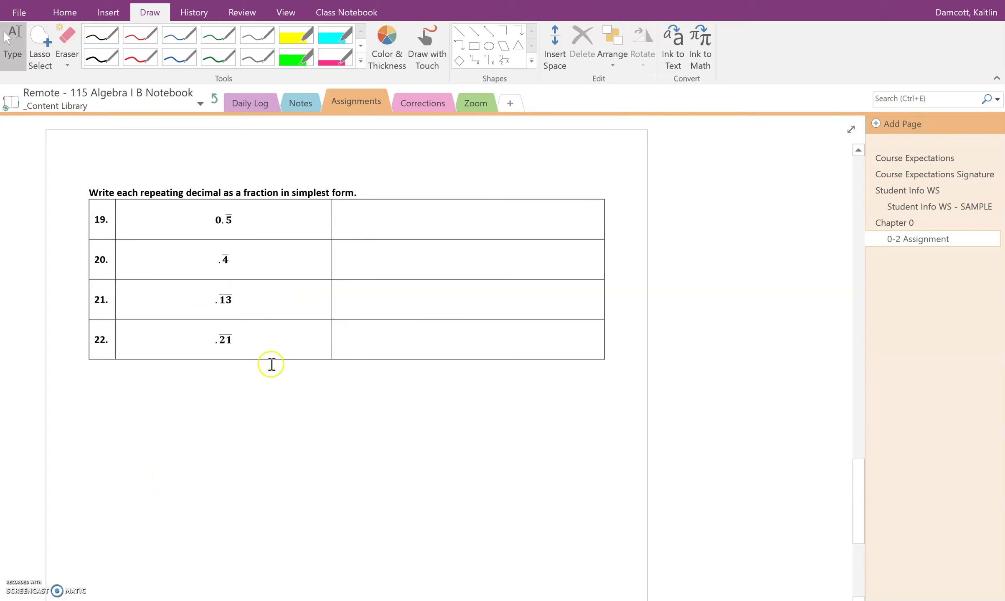
{"action": "scroll", "coordinate": [272, 363], "scroll_direction": "up", "scroll_amount": 3}
{"action": "scroll", "coordinate": [272, 364], "scroll_direction": "up", "scroll_amount": 2}
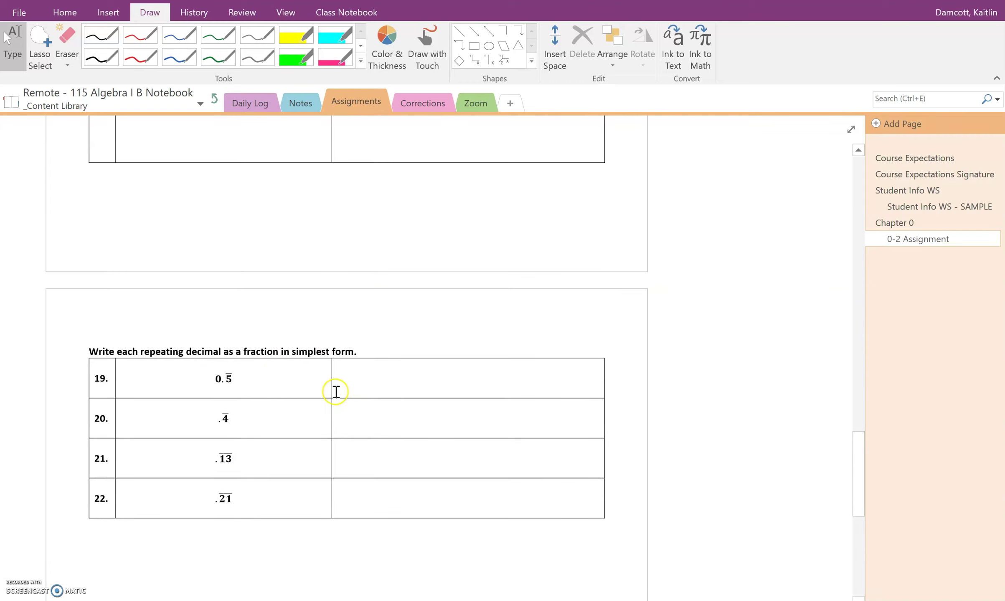
{"action": "scroll", "coordinate": [345, 394], "scroll_direction": "up", "scroll_amount": 3}
{"action": "scroll", "coordinate": [345, 314], "scroll_direction": "up", "scroll_amount": 3}
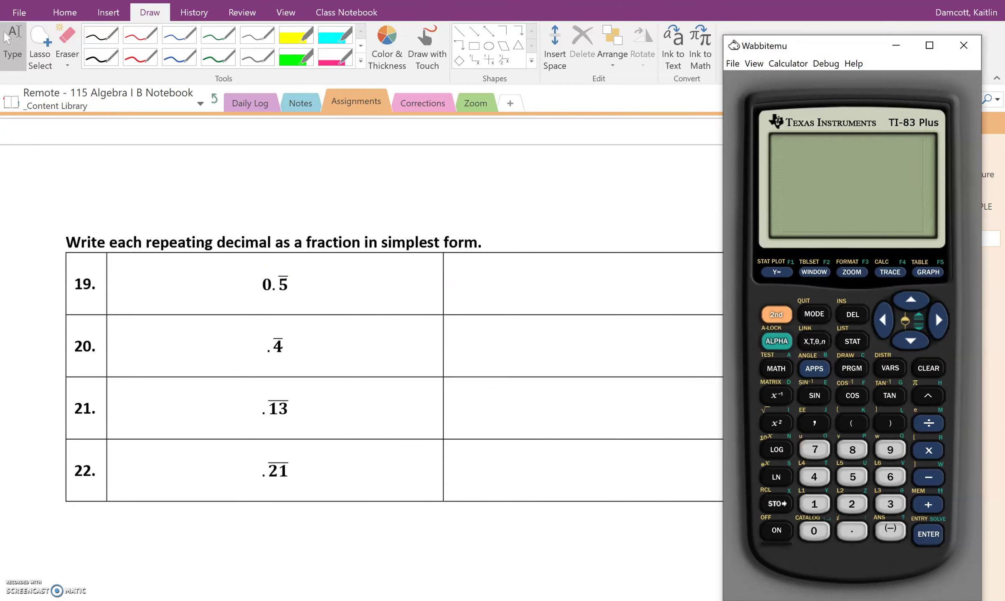
Turn on the TI-83 and convert 0.5555555555555 with ▶Frac, giving 5/9
{"action": "left_click", "coordinate": [774, 536]}
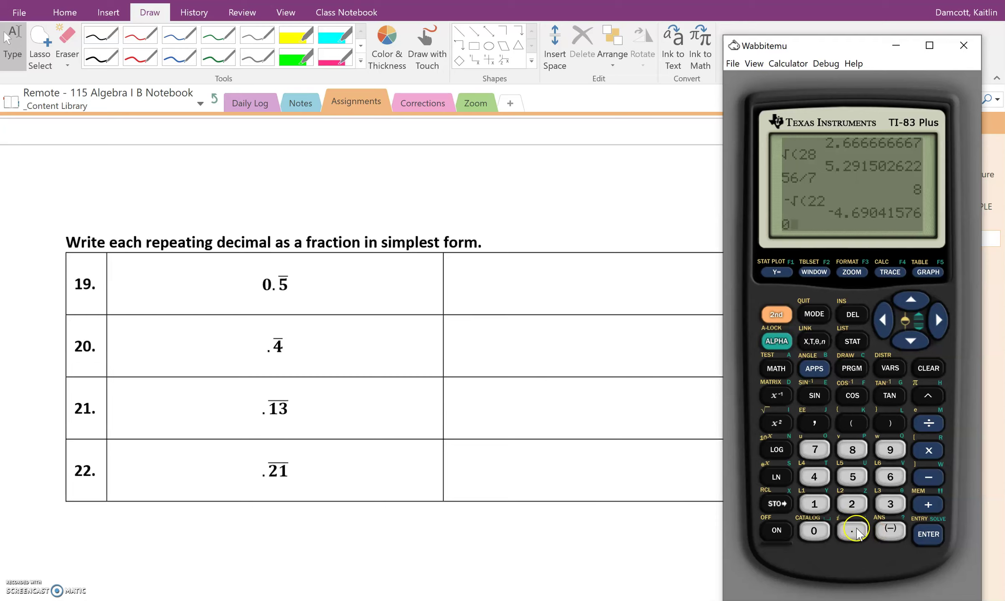
{"action": "left_click", "coordinate": [855, 532]}
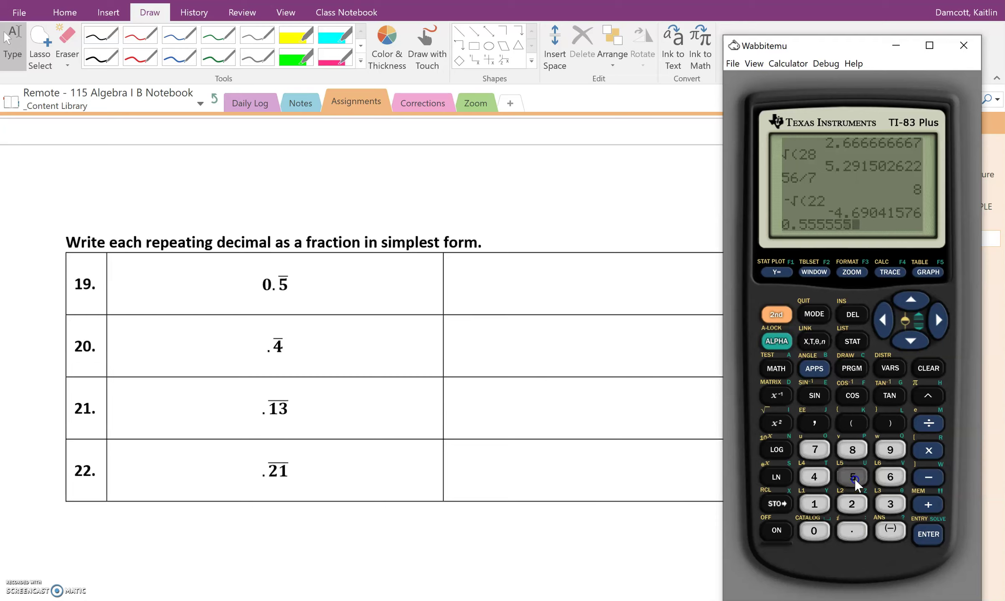
{"action": "left_click", "coordinate": [854, 479]}
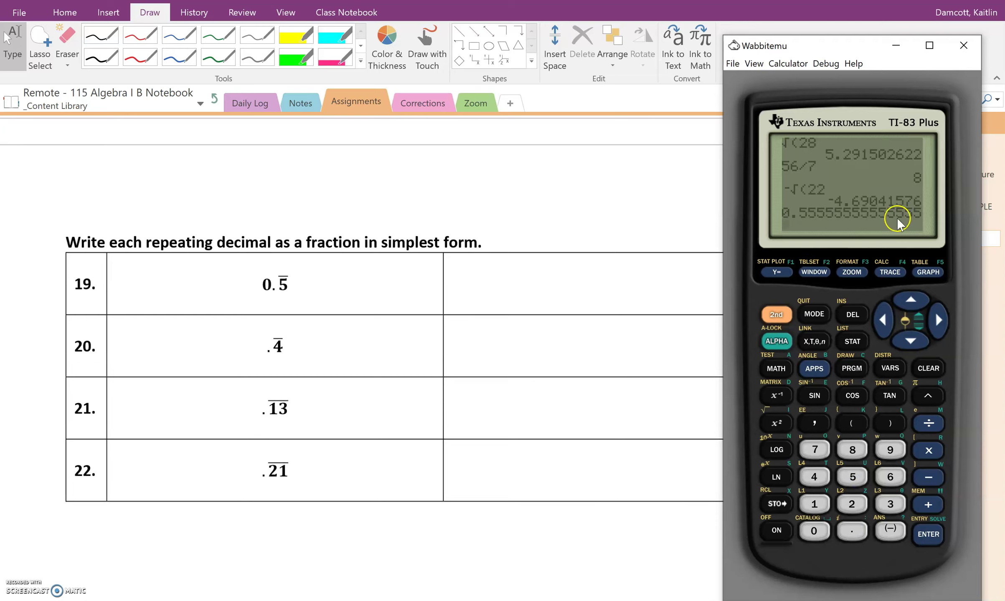
{"action": "left_click", "coordinate": [776, 368]}
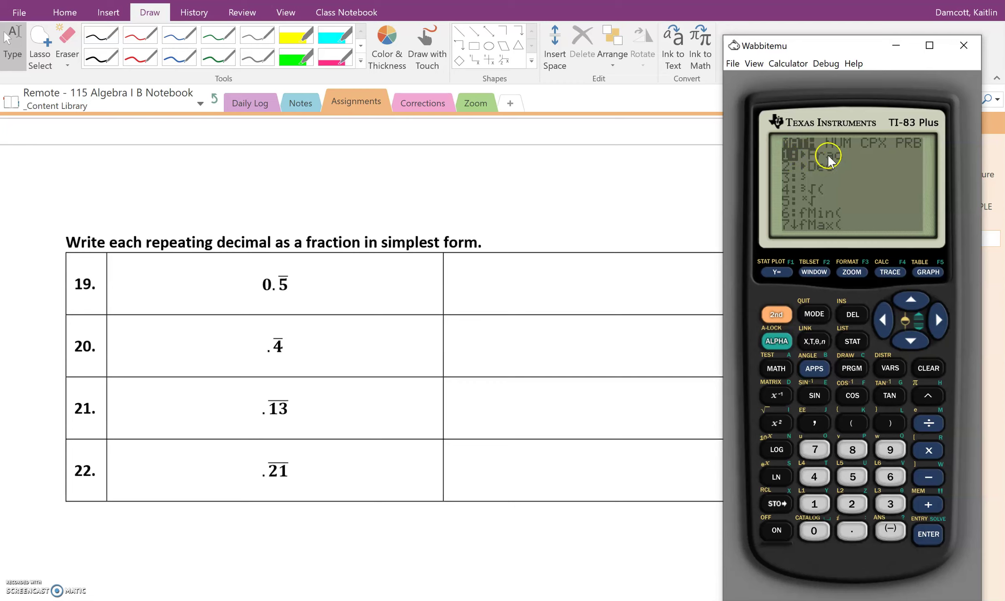
{"action": "left_click", "coordinate": [928, 535]}
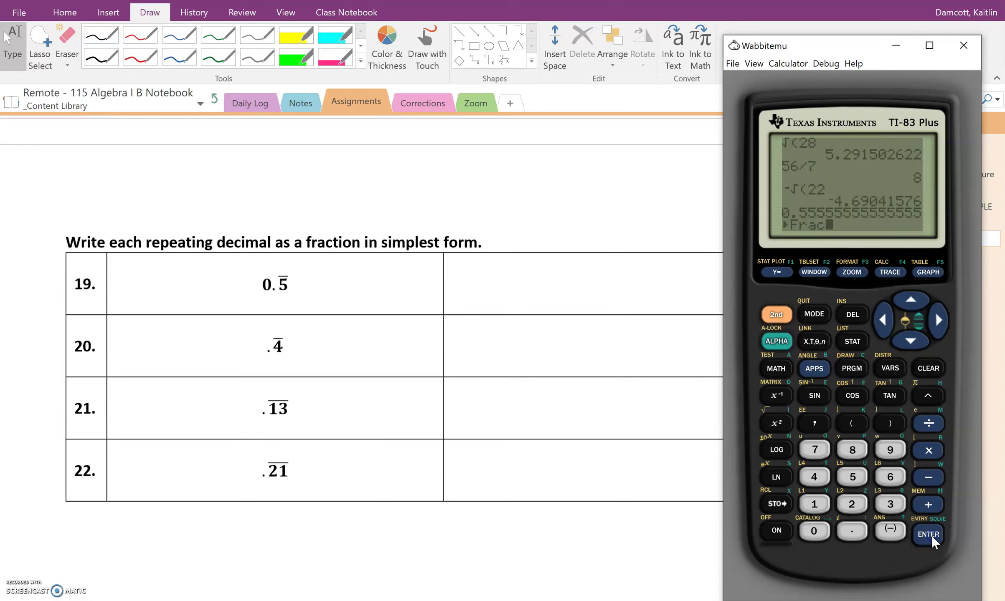
{"action": "left_click", "coordinate": [931, 537]}
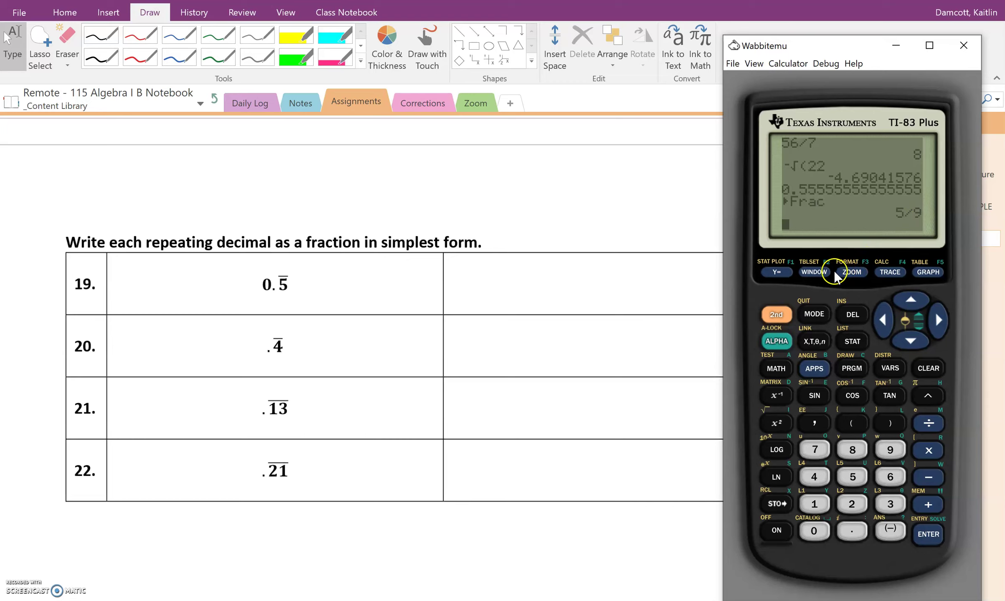
Write 5/9 in problem 19's answer cell, then return to the calculator
{"action": "key", "text": "alt+Tab"}
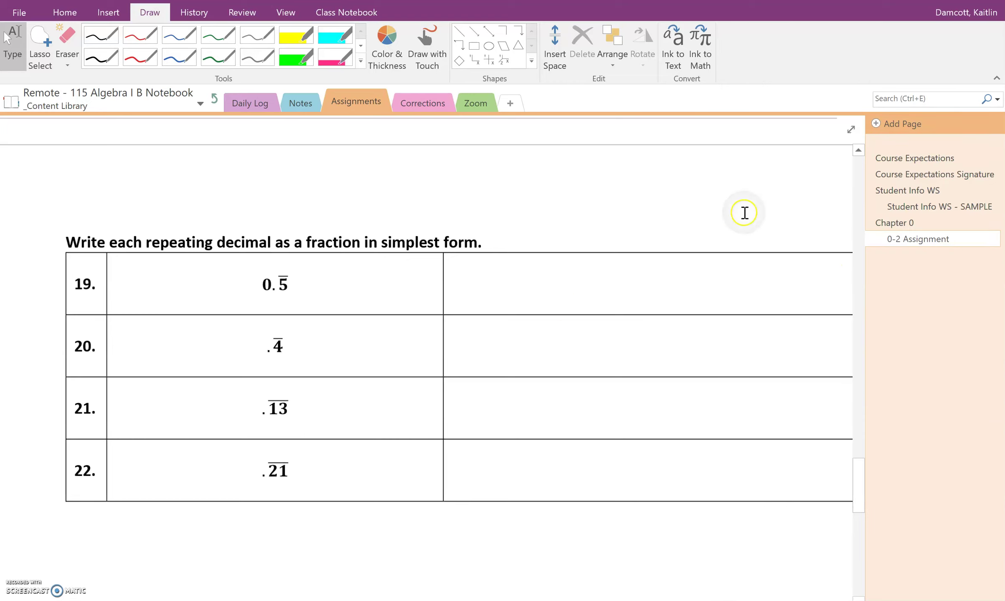
{"action": "left_click_drag", "start_coordinate": [544, 266], "coordinate": [551, 277]}
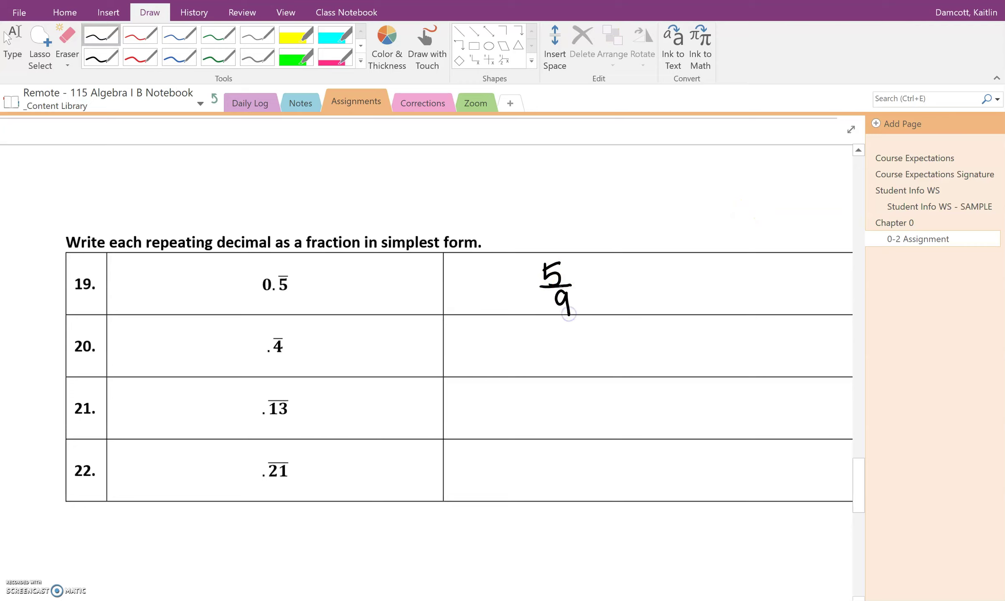
{"action": "left_click", "coordinate": [13, 47]}
{"action": "key", "text": "alt+Tab"}
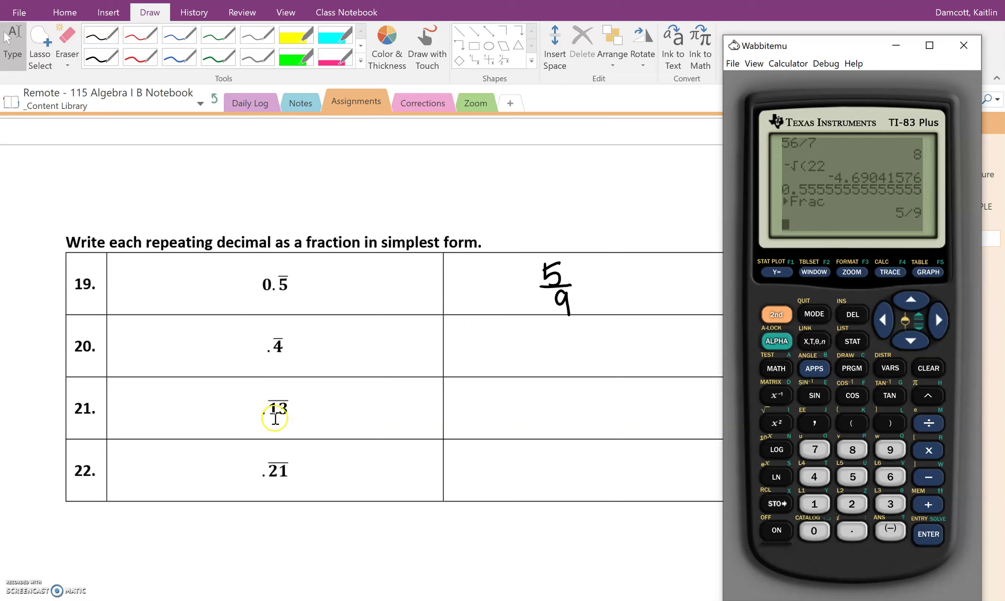
Enter the decimal .1313131313131313 on the TI-83
{"action": "left_click", "coordinate": [852, 532]}
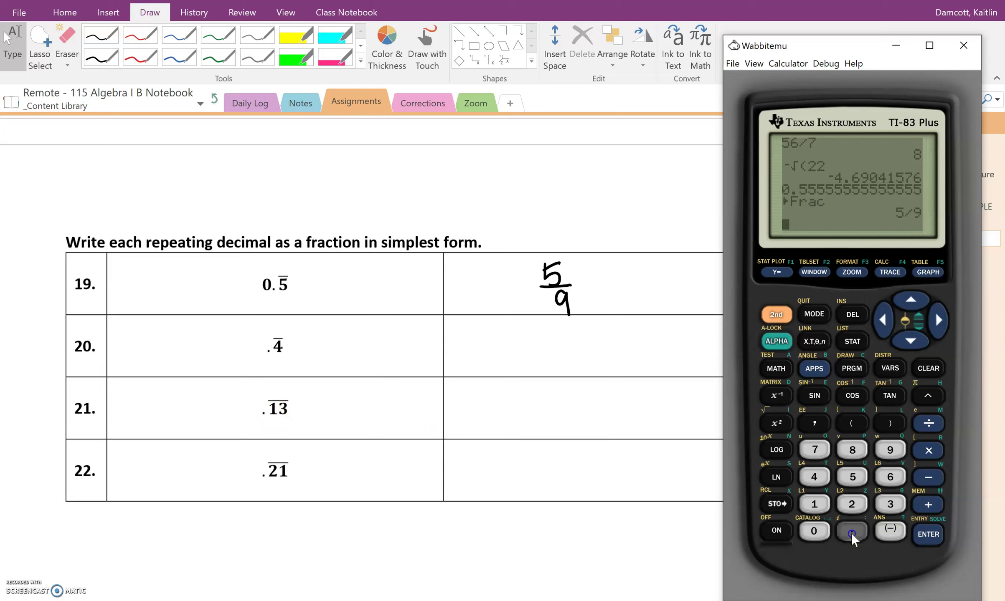
{"action": "left_click", "coordinate": [889, 504]}
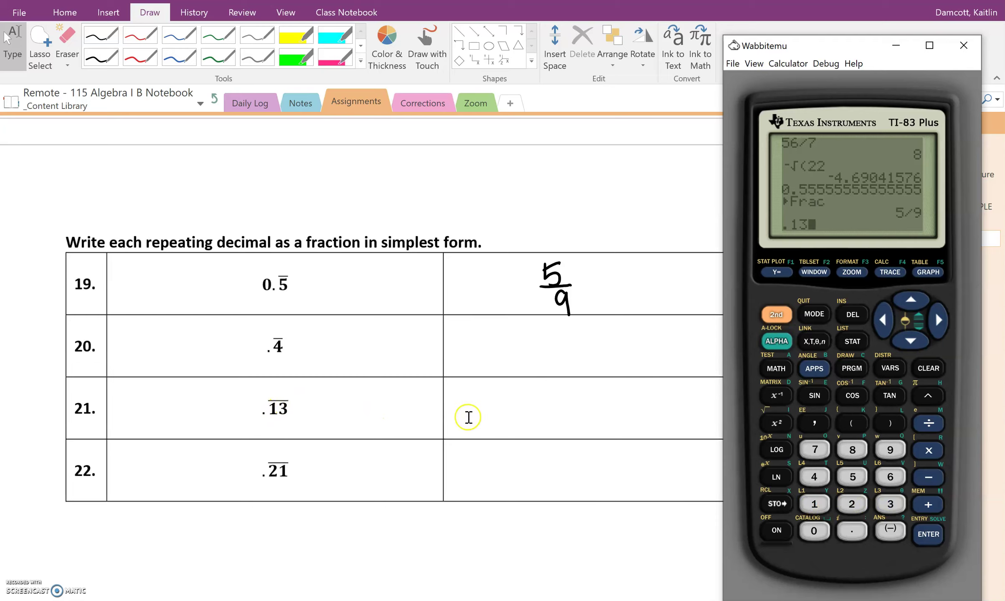
{"action": "left_click", "coordinate": [814, 503]}
{"action": "left_click", "coordinate": [890, 505]}
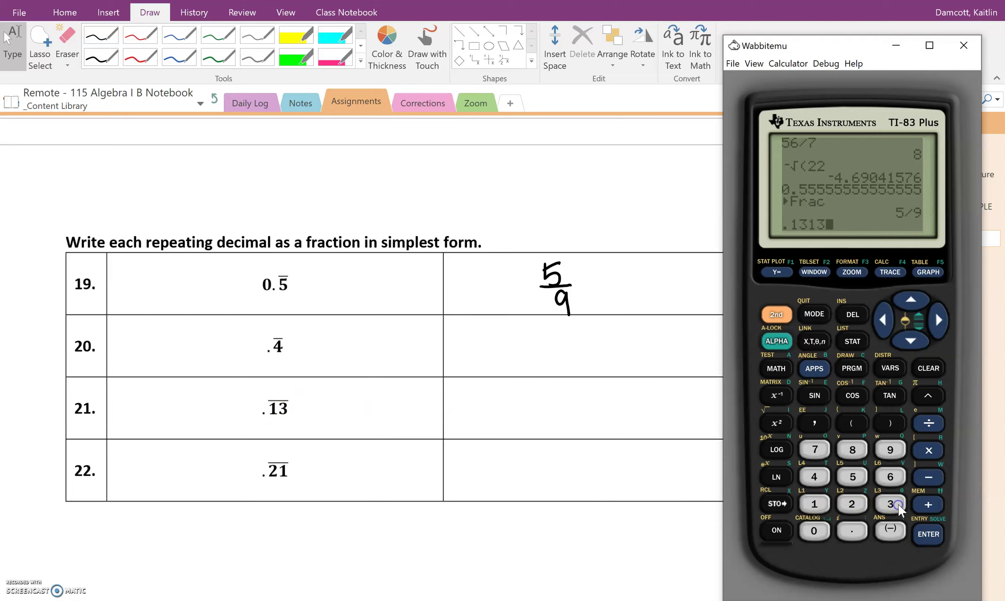
{"action": "left_click", "coordinate": [815, 504]}
{"action": "left_click", "coordinate": [890, 504]}
{"action": "left_click", "coordinate": [814, 504]}
{"action": "left_click", "coordinate": [890, 504]}
{"action": "left_click", "coordinate": [815, 505]}
{"action": "left_click", "coordinate": [889, 505]}
{"action": "left_click", "coordinate": [814, 503]}
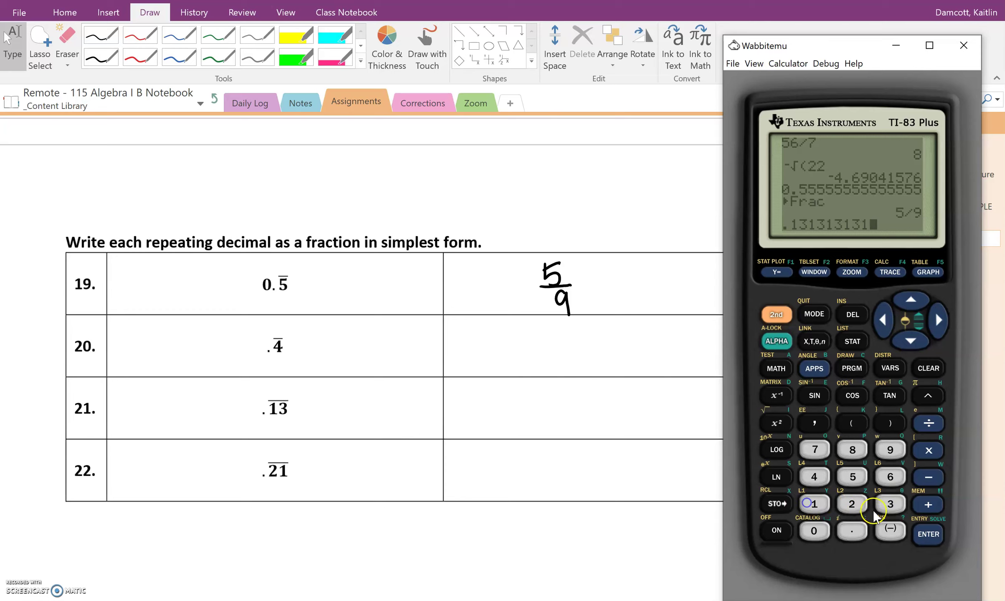
{"action": "left_click", "coordinate": [890, 504]}
{"action": "left_click", "coordinate": [814, 504]}
{"action": "left_click", "coordinate": [891, 504]}
{"action": "left_click", "coordinate": [814, 504]}
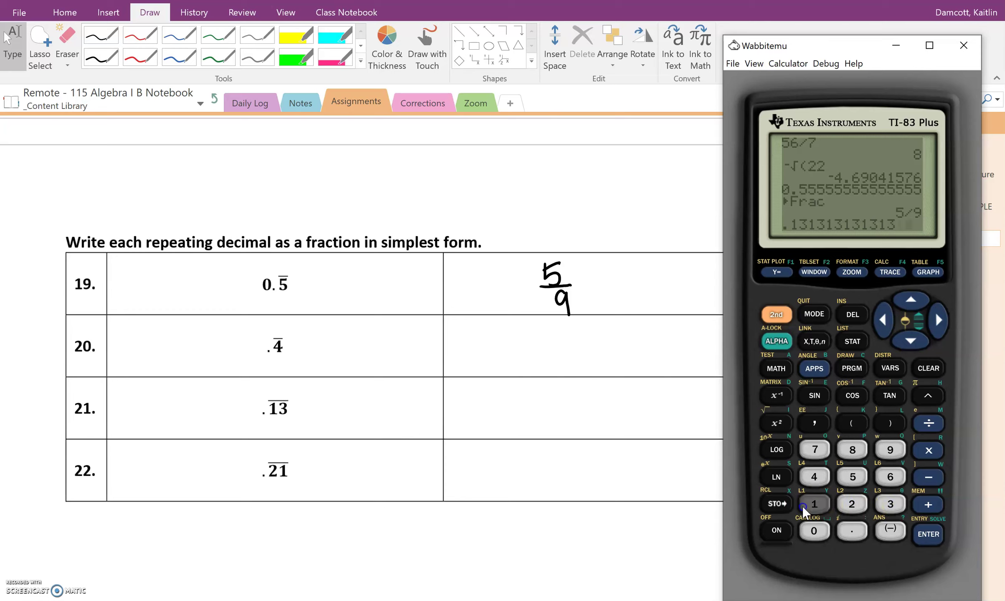
{"action": "left_click", "coordinate": [890, 504]}
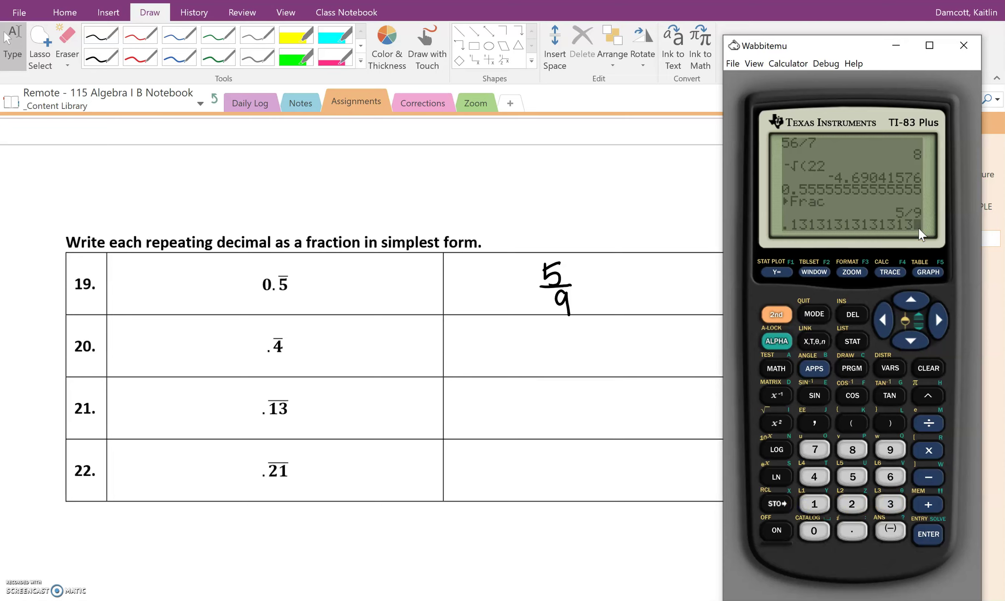
Convert the entry with MATH ▶Frac, giving 13/99
{"action": "left_click", "coordinate": [776, 369]}
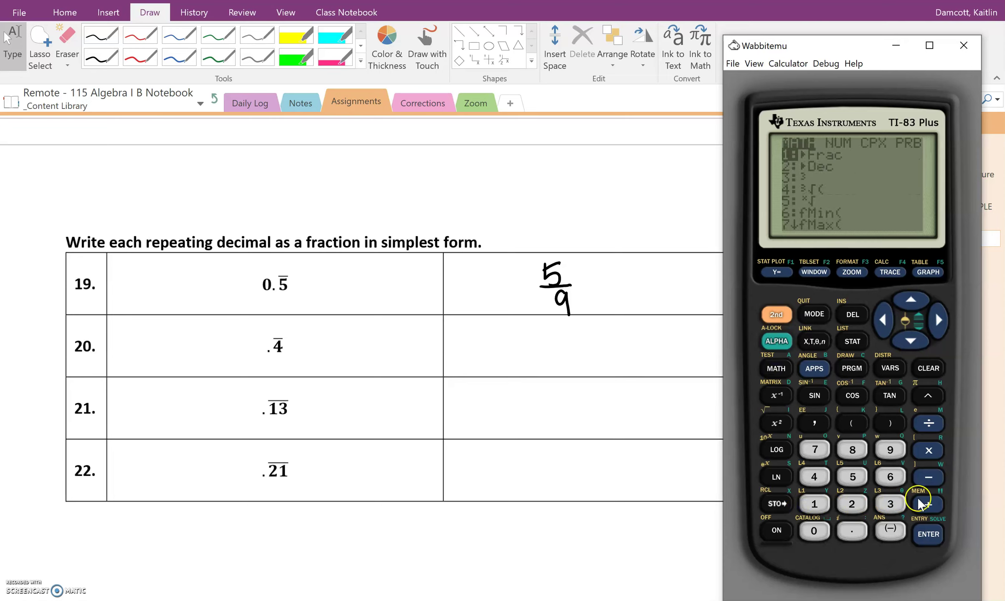
{"action": "left_click", "coordinate": [929, 534]}
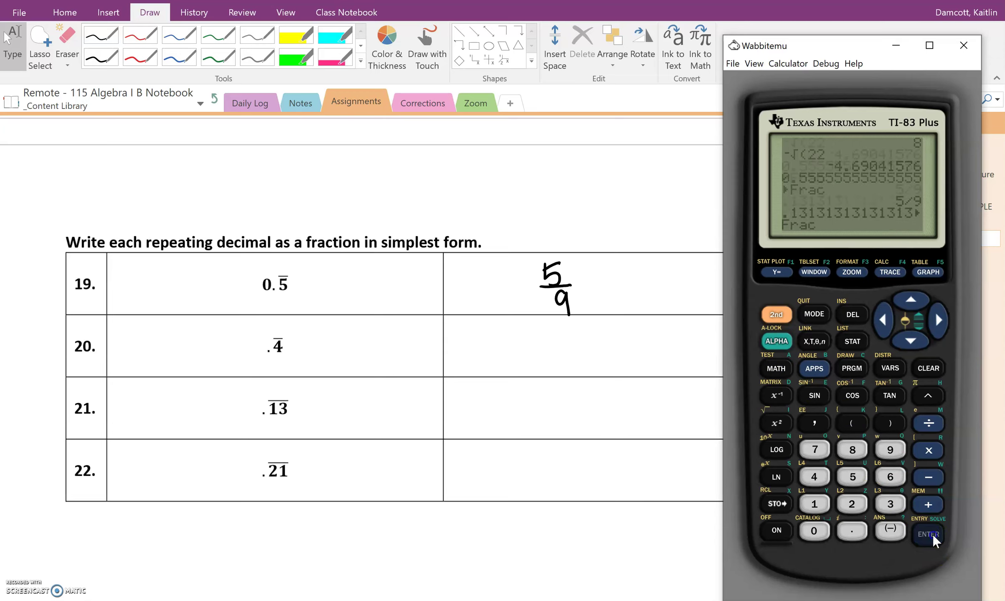
{"action": "left_click", "coordinate": [928, 534]}
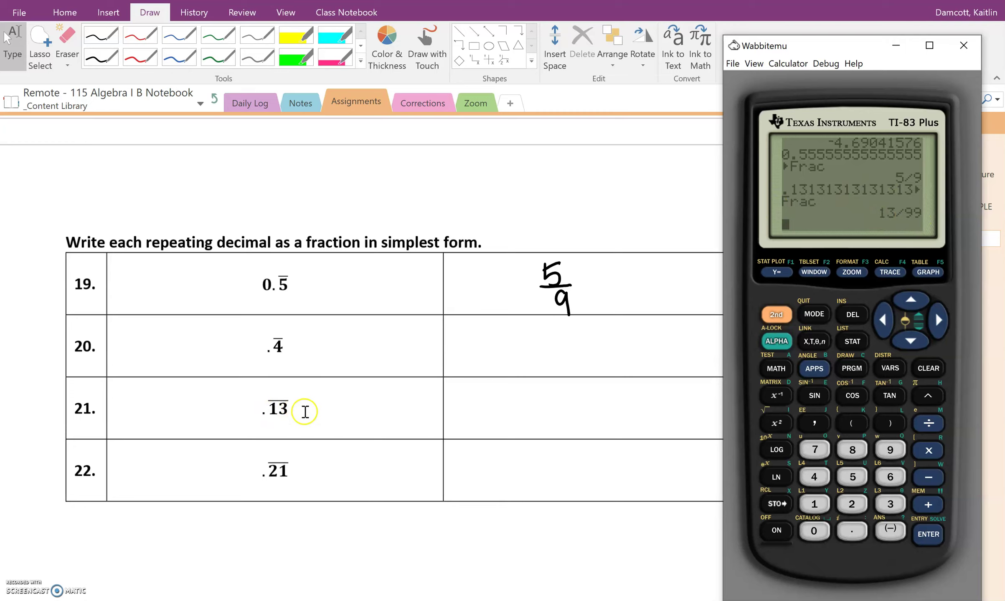
Write 13/99 in problem 21's answer cell and leave inking mode
{"action": "left_click", "coordinate": [319, 434]}
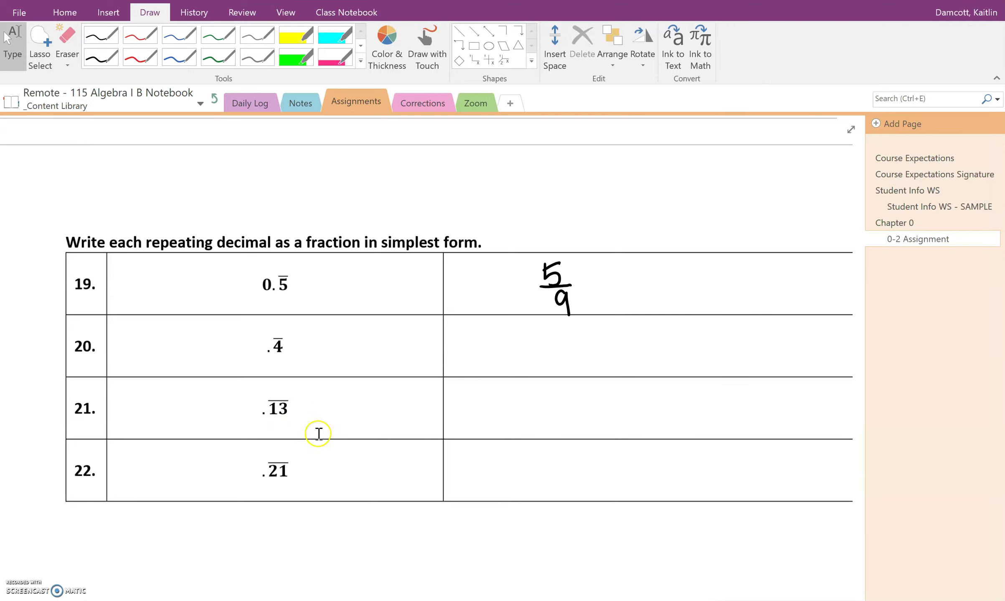
{"action": "mouse_move", "coordinate": [551, 387]}
{"action": "left_mouse_down"}
{"action": "mouse_move", "coordinate": [552, 400]}
{"action": "mouse_move", "coordinate": [575, 402]}
{"action": "mouse_move", "coordinate": [563, 436]}
{"action": "mouse_move", "coordinate": [580, 421]}
{"action": "left_mouse_up"}
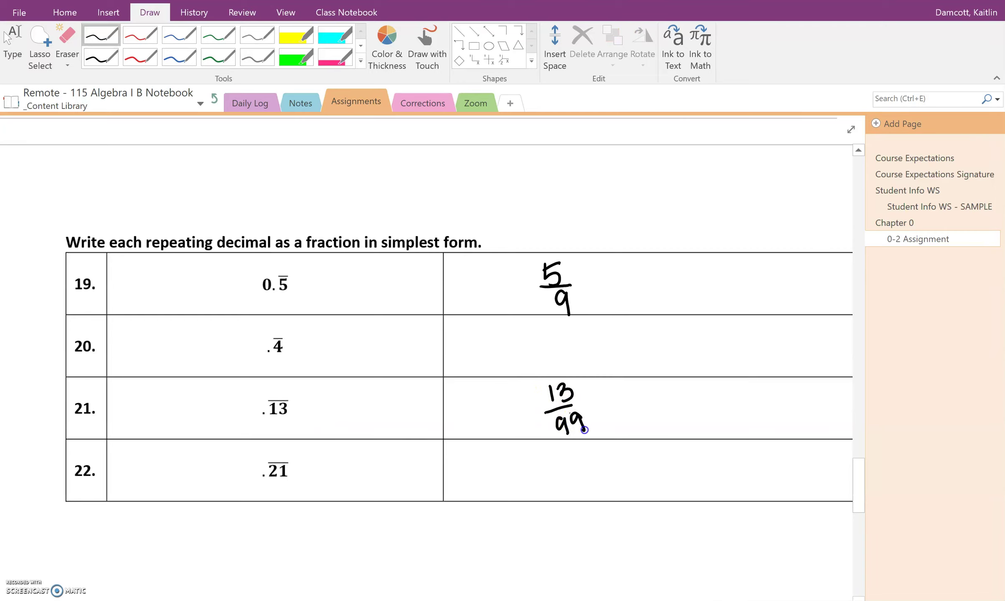
{"action": "key", "text": "Escape"}
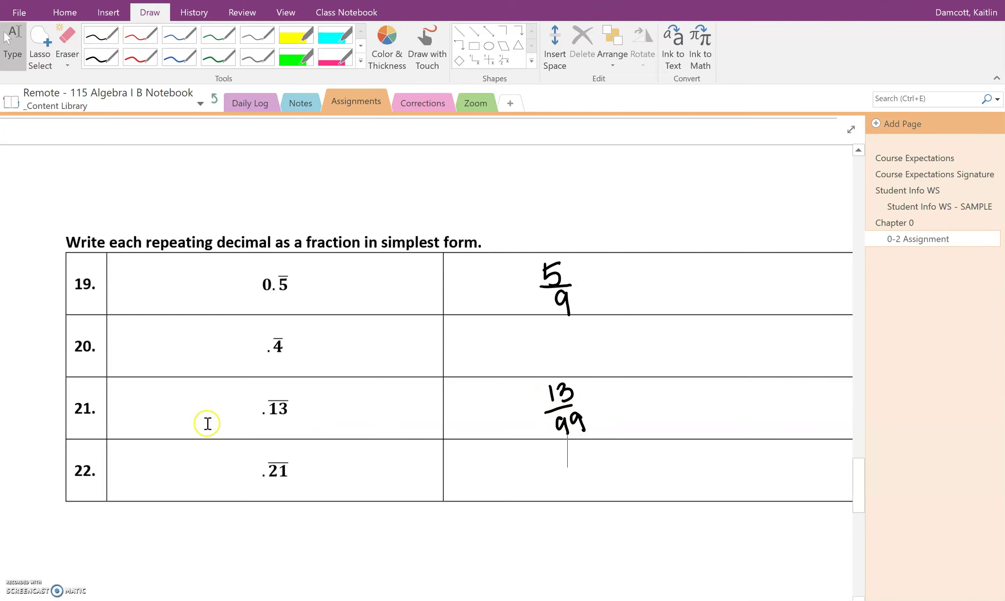